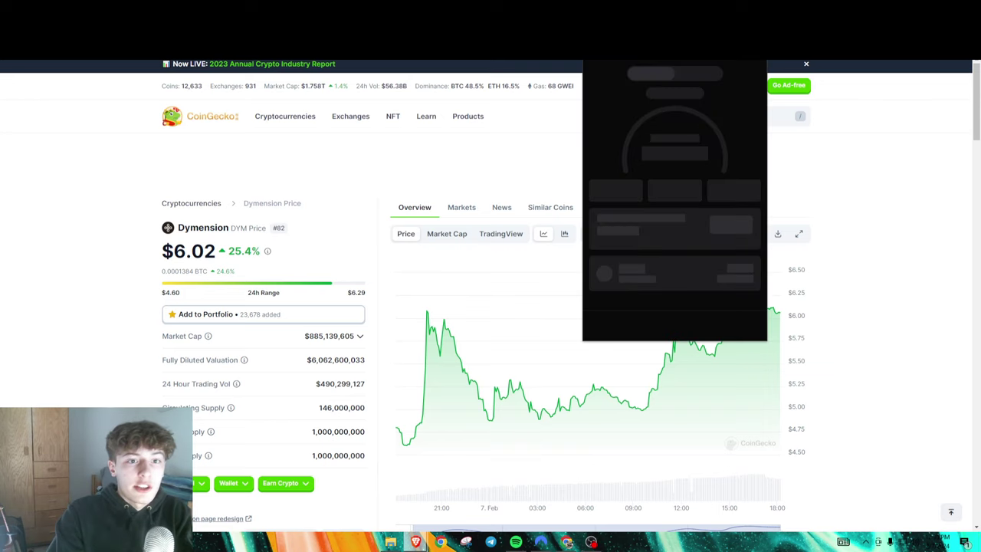
# Scroll the Keplr wallet popup to view the 26.98287 DYM balance and the Manage Portfolio link.
pyautogui.scroll(-3, 663, 192)
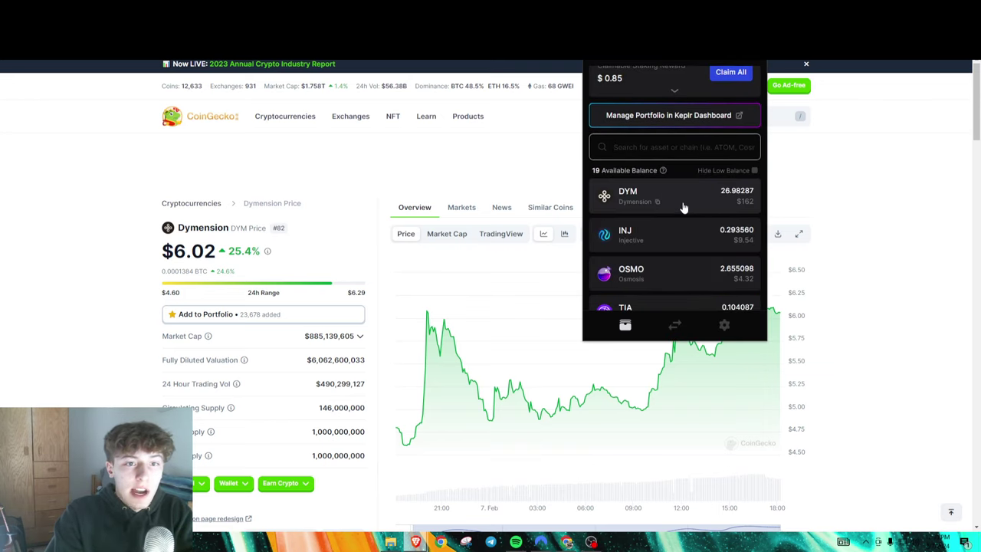
pyautogui.scroll(1, 683, 207)
# Open the portfolio in Keplr Dashboard and choose Dymension as the chain to stake on.
pyautogui.click(661, 171)
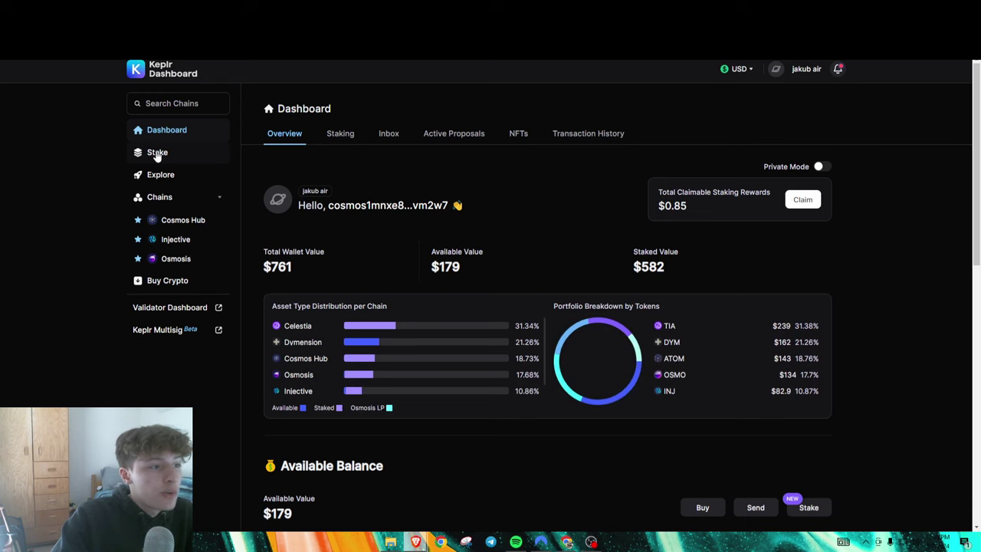
pyautogui.click(157, 152)
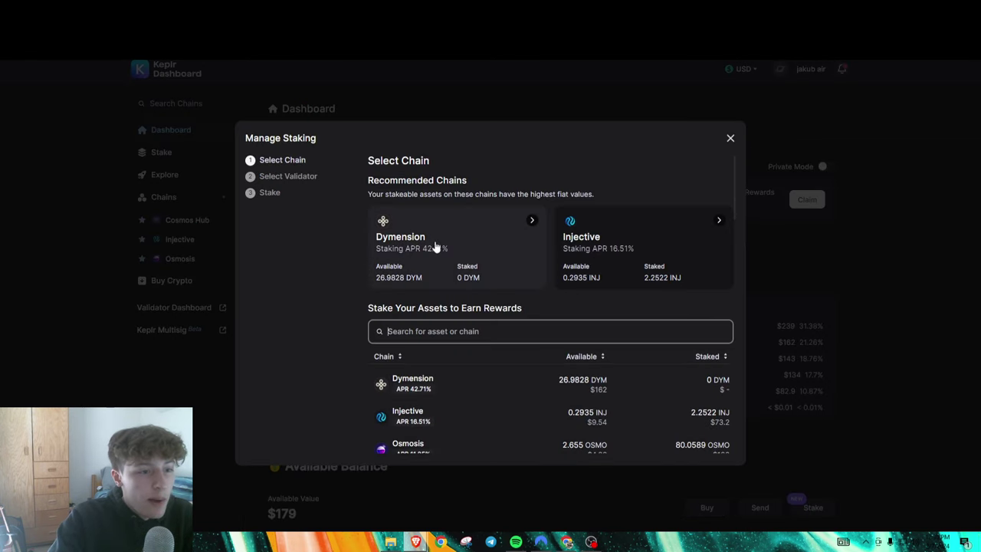
pyautogui.click(517, 387)
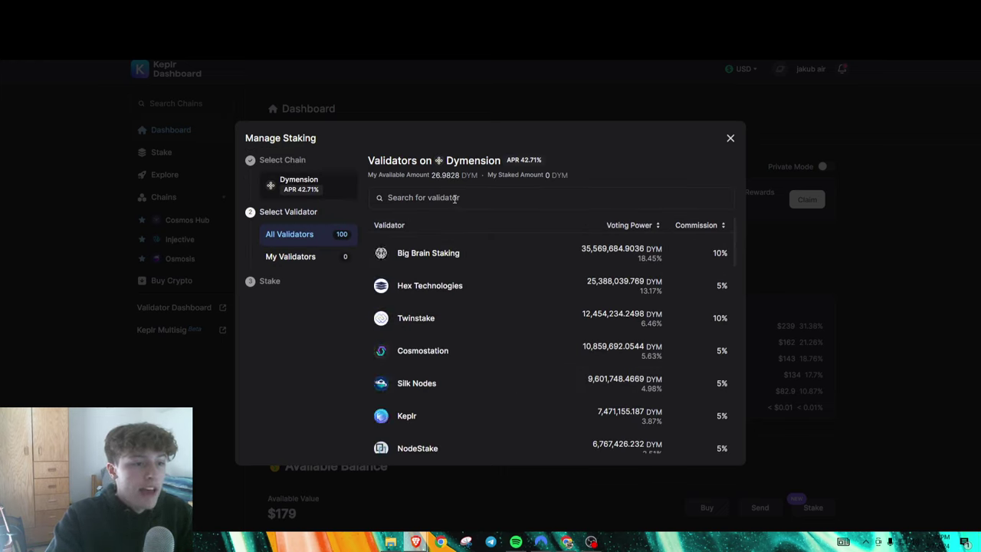
# Search the validators for 'stakin' and select Stakin, which has a 5% commission.
pyautogui.click(440, 202)
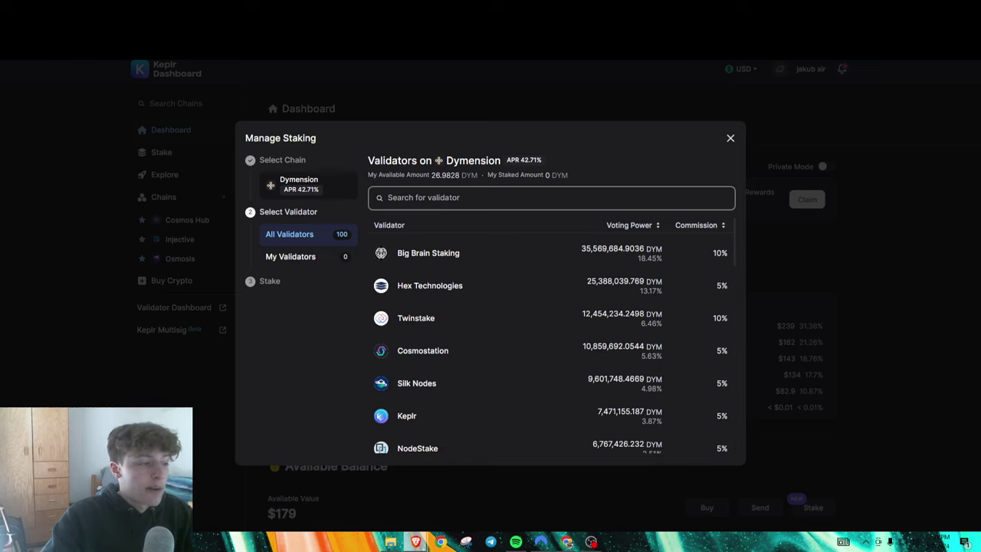
pyautogui.write('stakin')
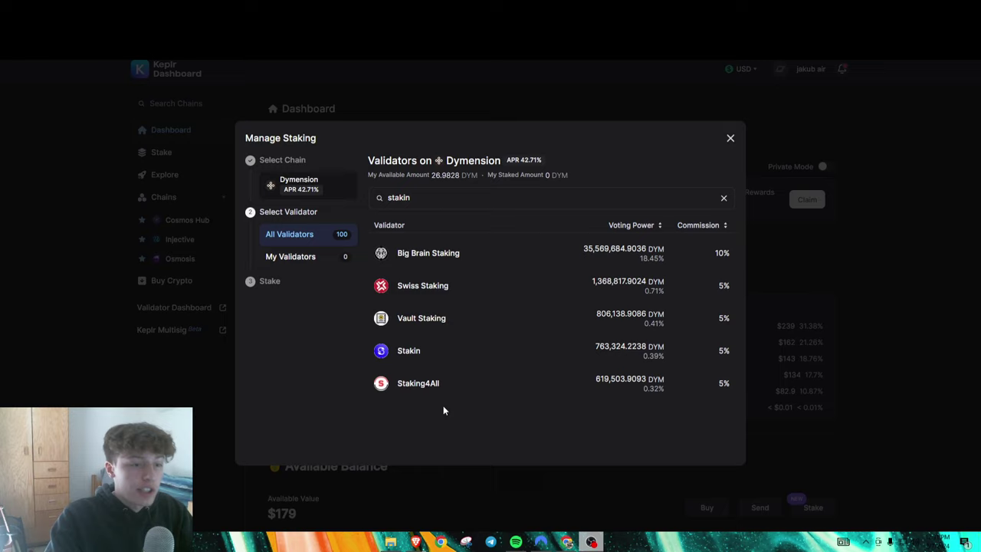
pyautogui.click(416, 360)
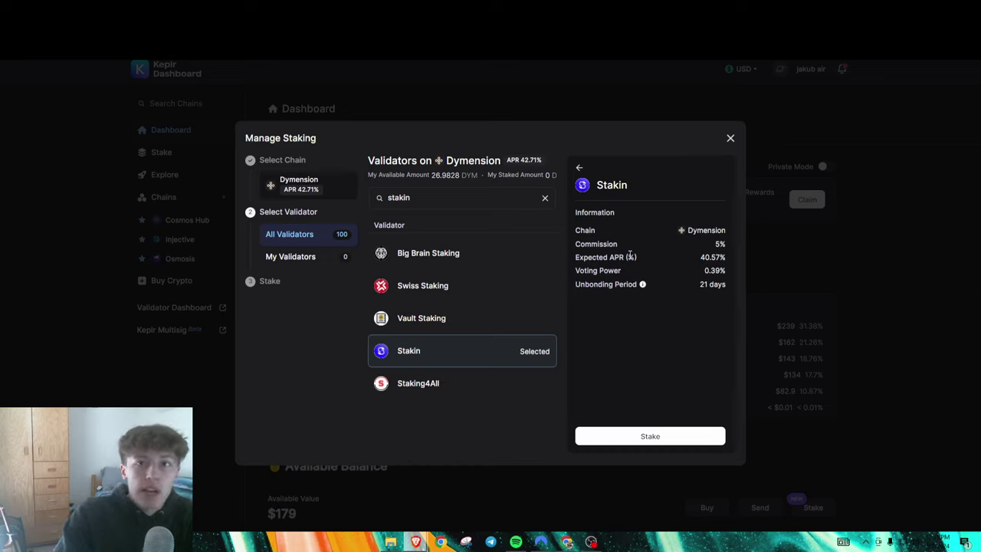
# Enter a 15 DYM stake with Stakin and submit it for wallet confirmation.
pyautogui.click(645, 441)
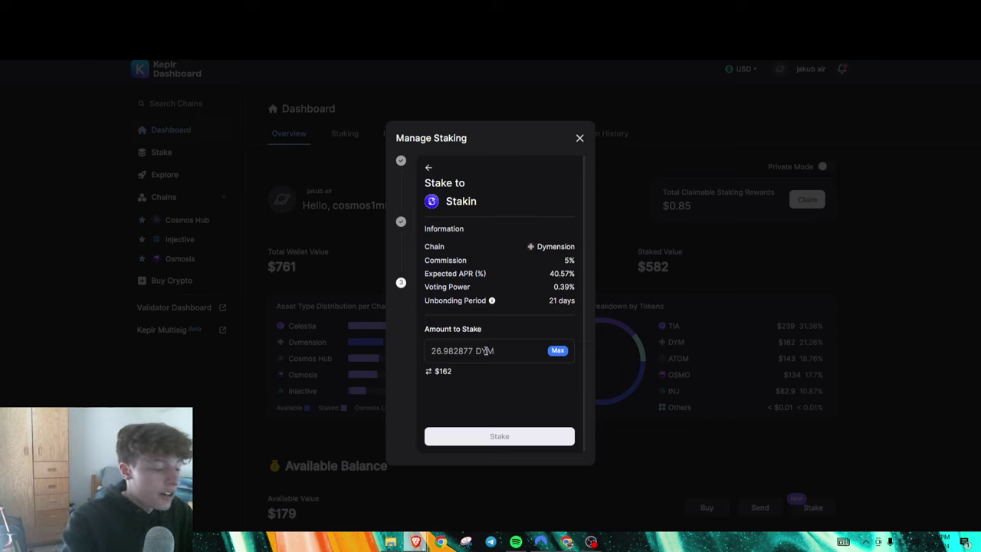
pyautogui.scroll(-1, 516, 278)
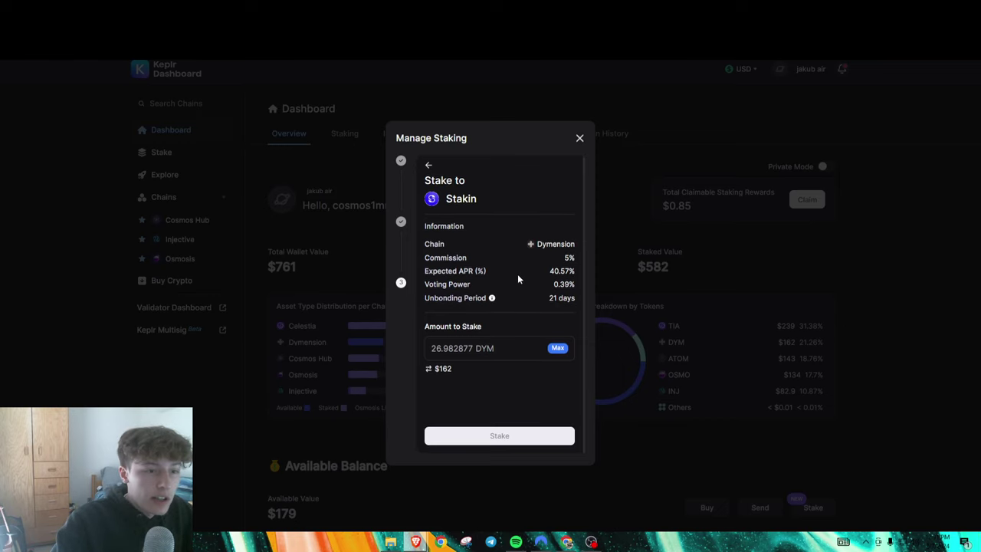
pyautogui.click(558, 348)
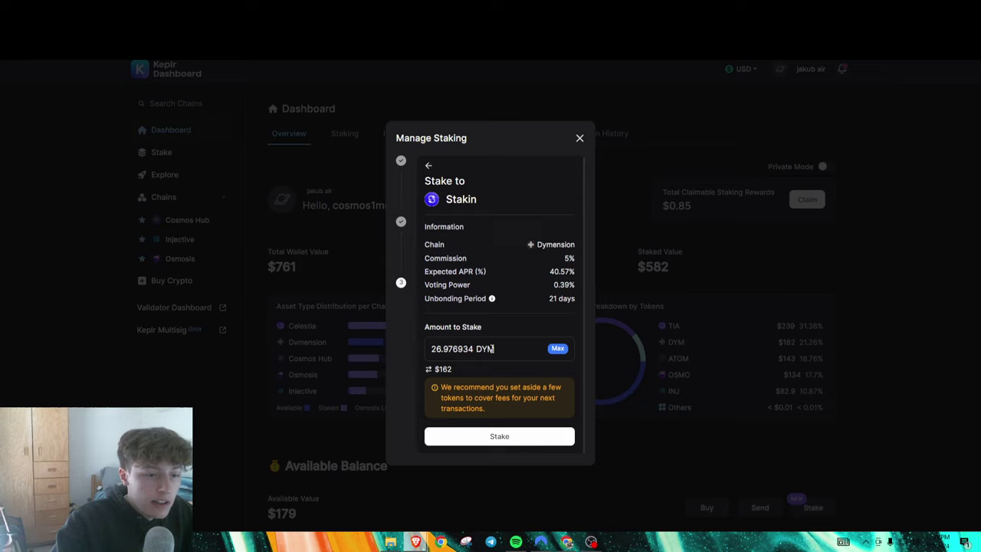
pyautogui.doubleClick(472, 349)
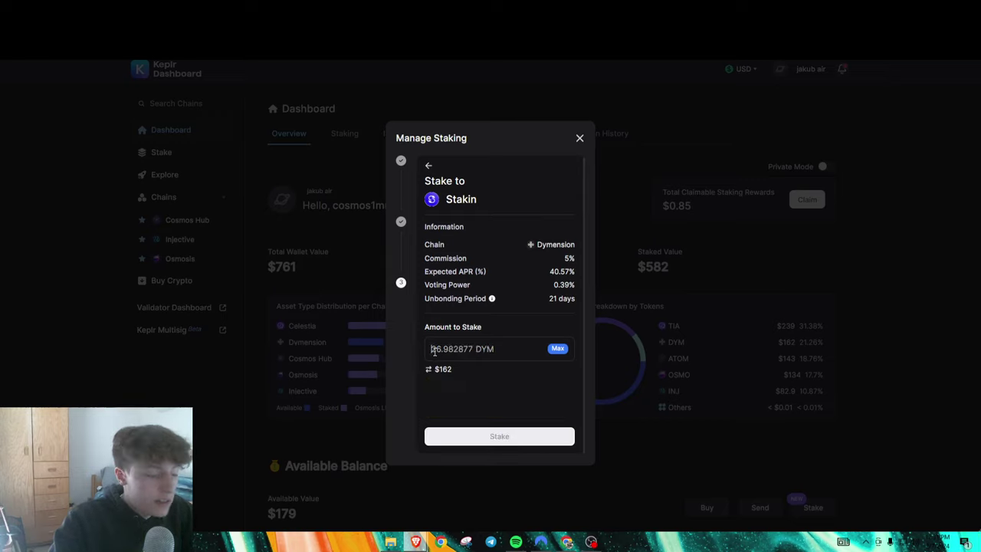
pyautogui.press('BackSpace')
pyautogui.write('15 DYM')
pyautogui.click(518, 433)
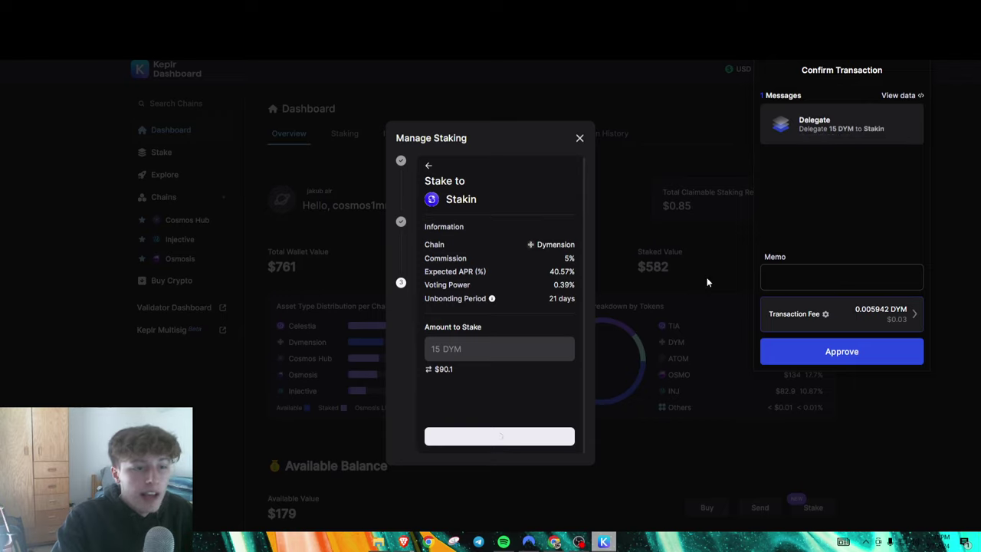
# Approve the 15 DYM delegation to Stakin and close the Manage Staking window.
pyautogui.click(832, 349)
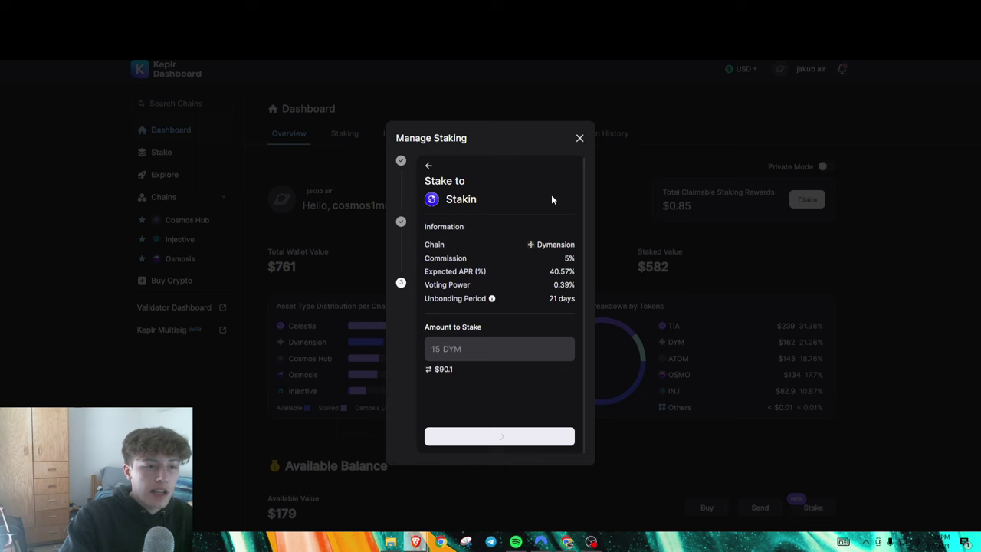
pyautogui.click(580, 141)
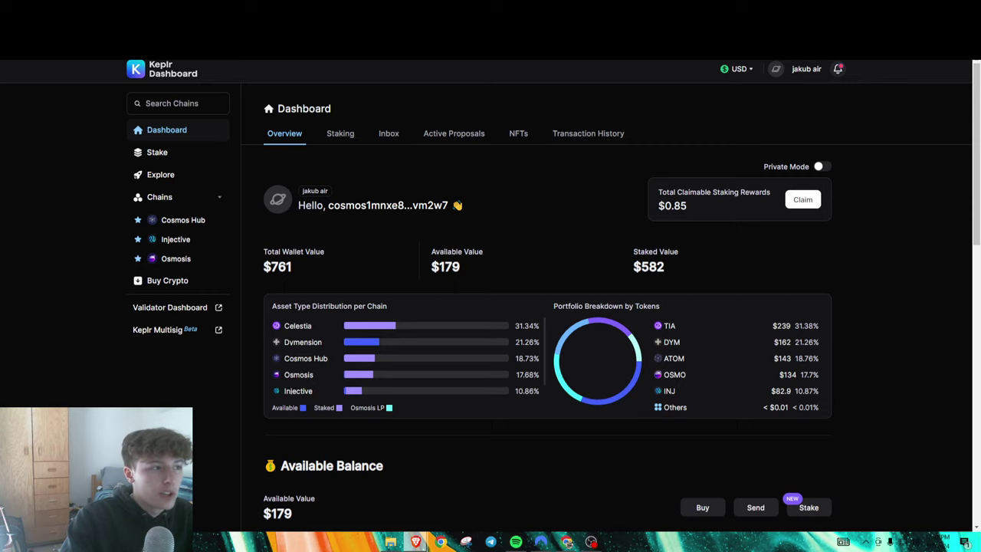
# Reload the dashboard to refresh the portfolio totals.
pyautogui.press('F5')
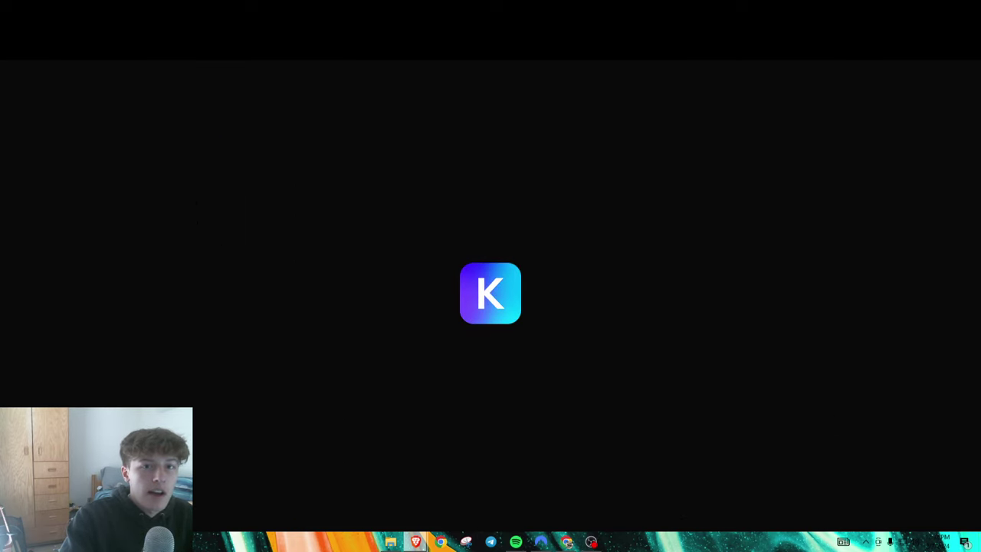
pyautogui.scroll(-2, 679, 168)
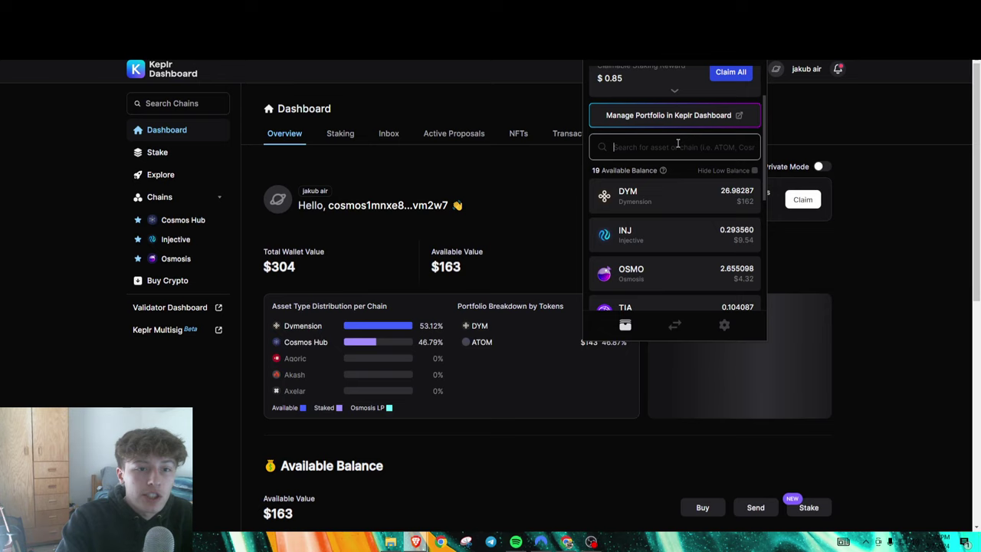
pyautogui.scroll(3, 678, 143)
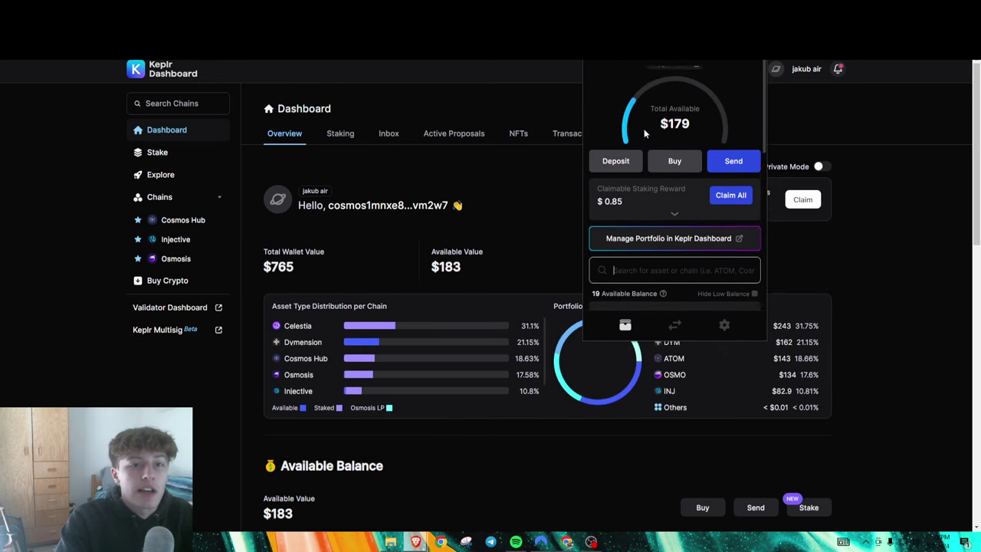
pyautogui.scroll(1, 644, 134)
# Open Manage Chain Visibility from the wallet menu and search networks for 'dy'.
pyautogui.click(596, 75)
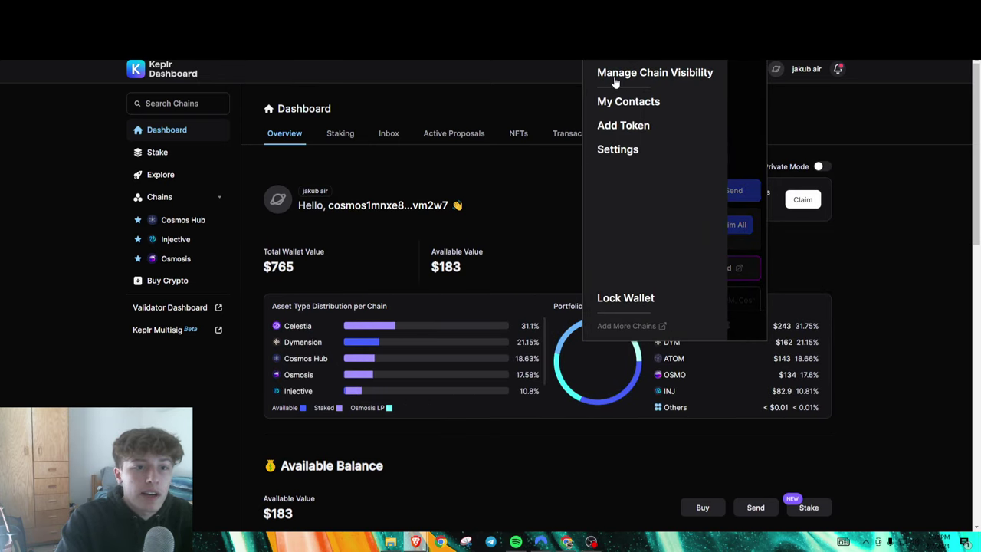
pyautogui.click(641, 77)
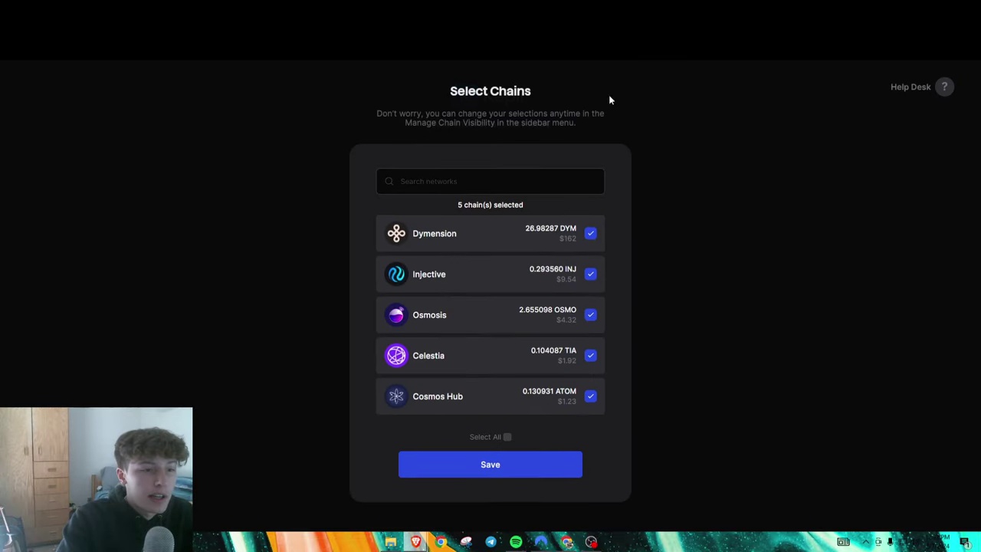
pyautogui.click(485, 184)
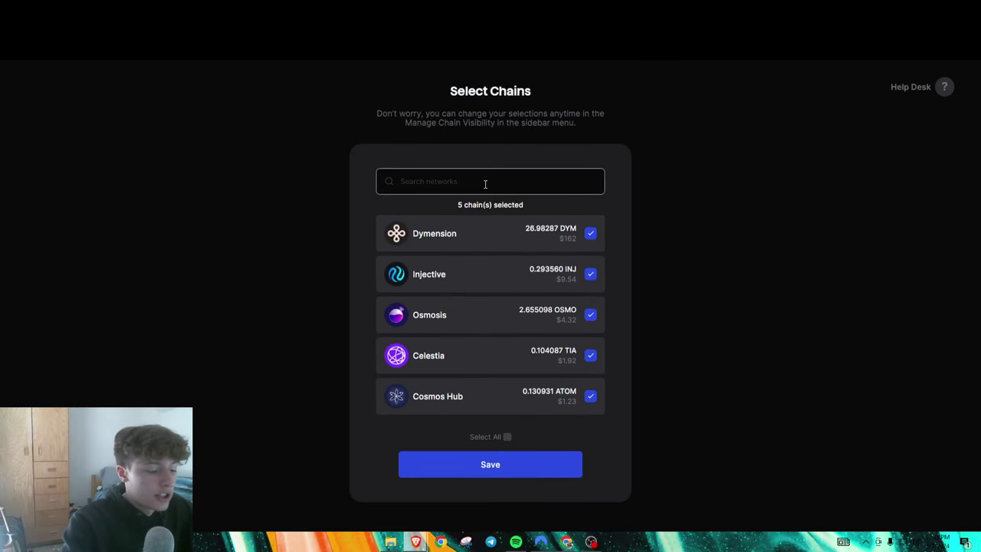
pyautogui.write('dy')
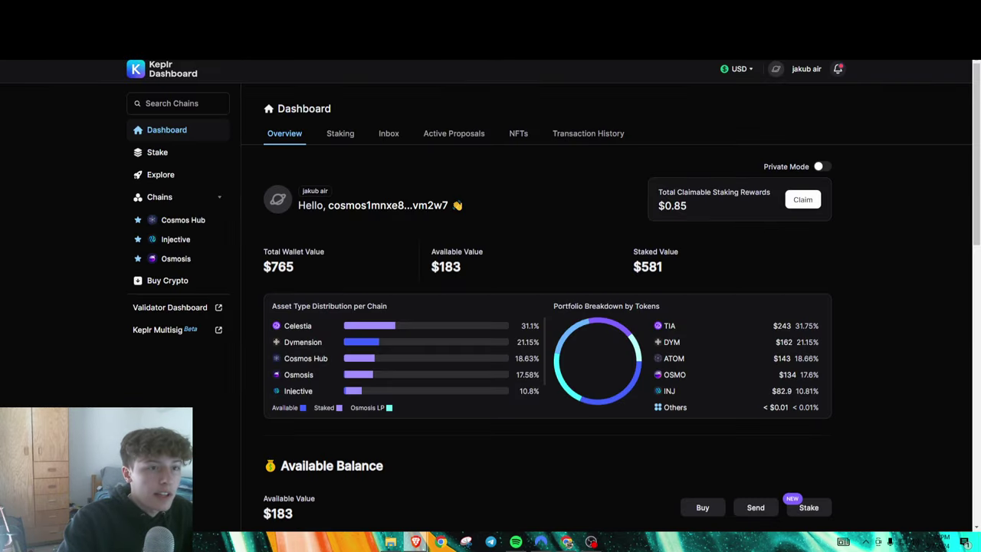
# Scroll through the dashboard overview to review the refreshed portfolio values.
pyautogui.scroll(-1, 524, 249)
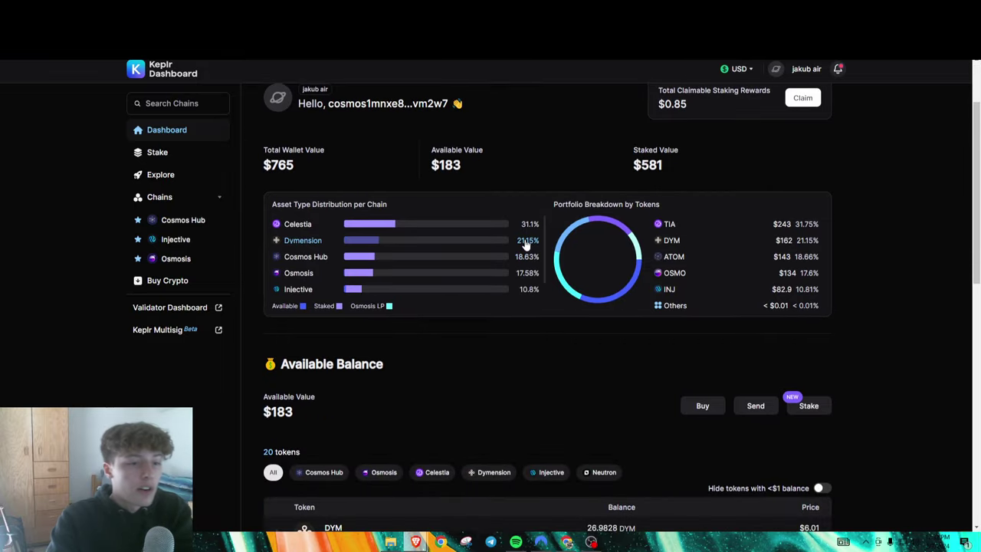
pyautogui.scroll(-1, 544, 311)
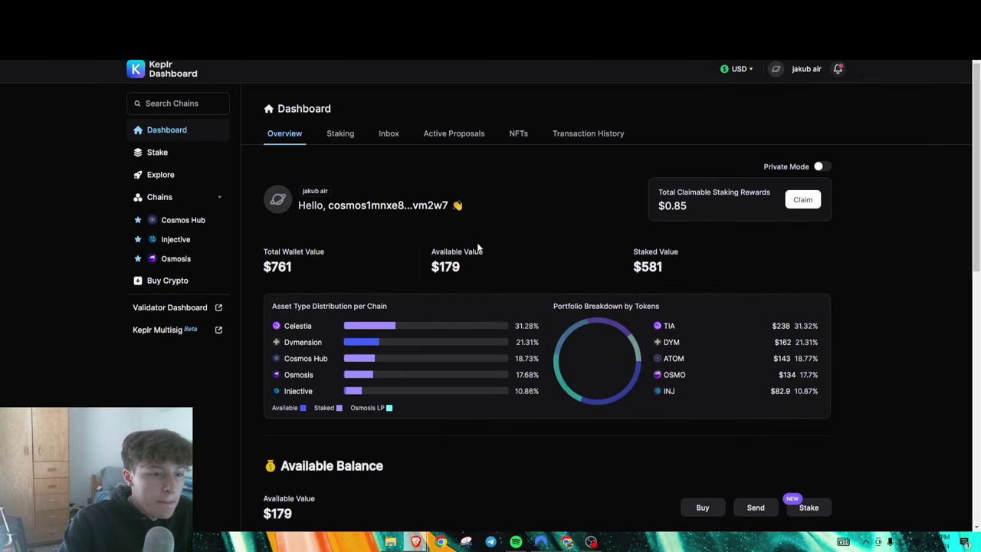
pyautogui.scroll(-5, 452, 236)
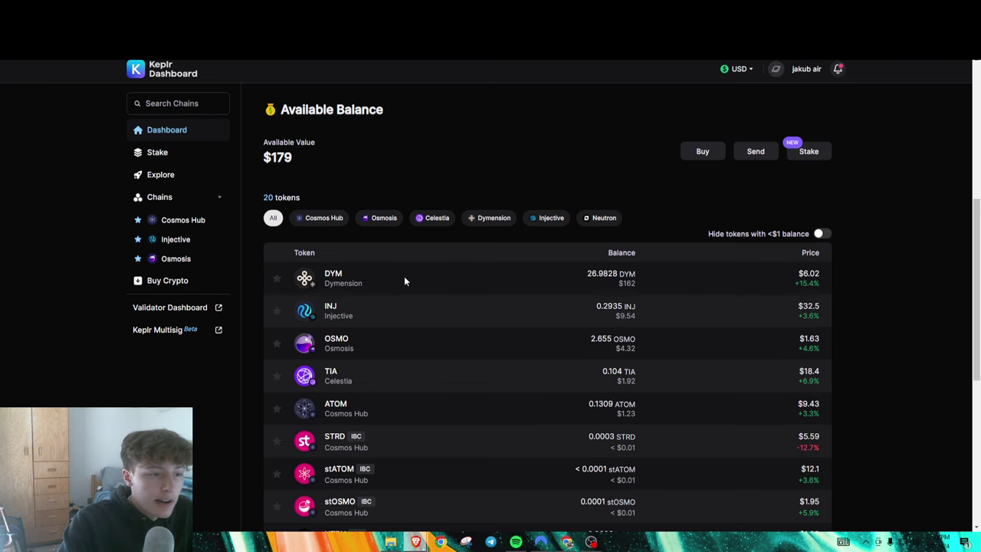
pyautogui.scroll(5, 548, 306)
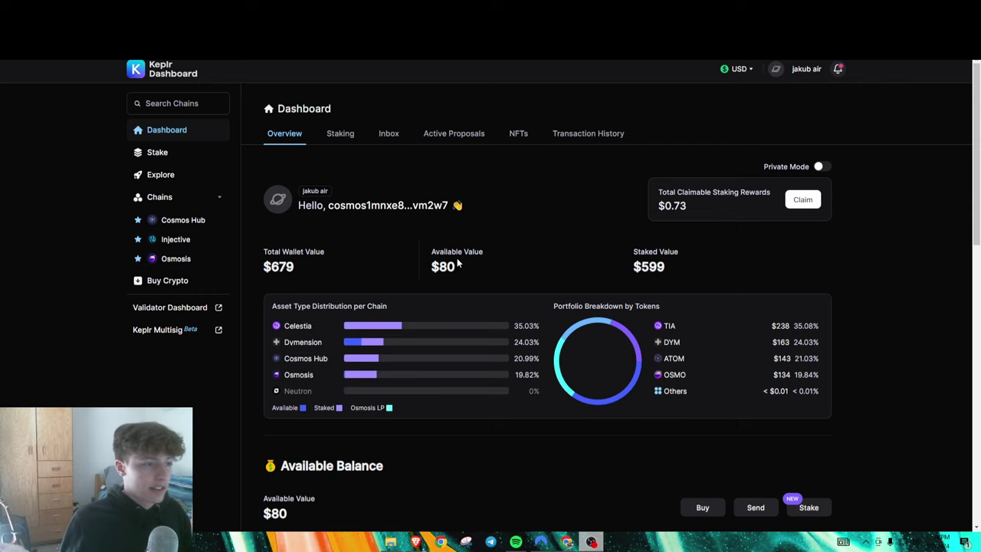
pyautogui.scroll(-3, 368, 256)
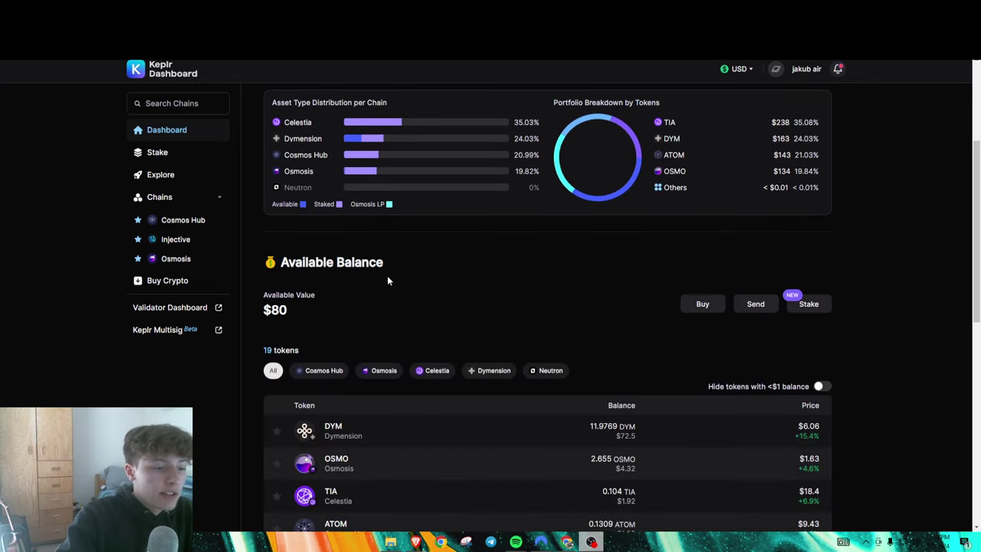
pyautogui.scroll(-2, 387, 280)
pyautogui.scroll(5, 387, 280)
# Search the Chains list for 'dym' and open the Dymension page showing 15 DYM staked with Stakin.
pyautogui.click(158, 153)
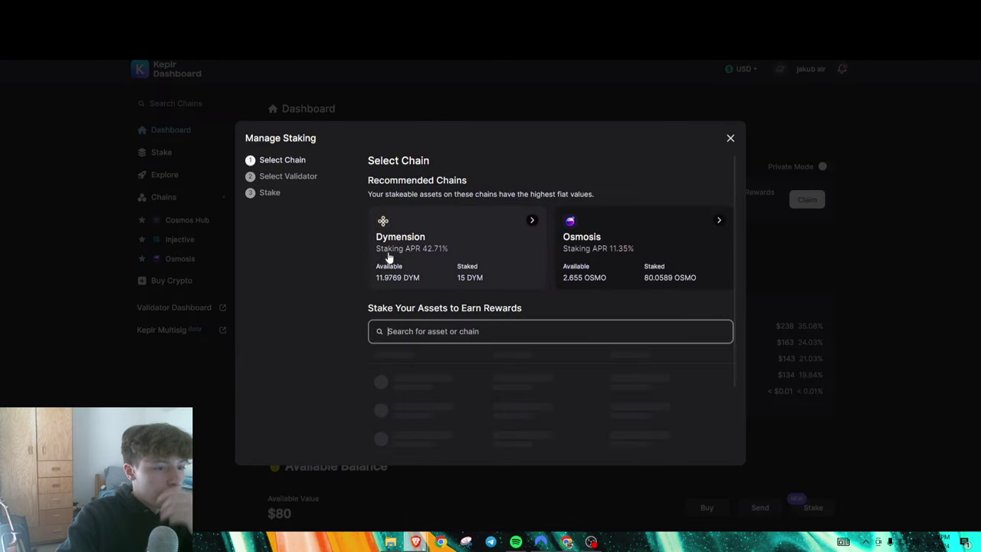
pyautogui.click(285, 186)
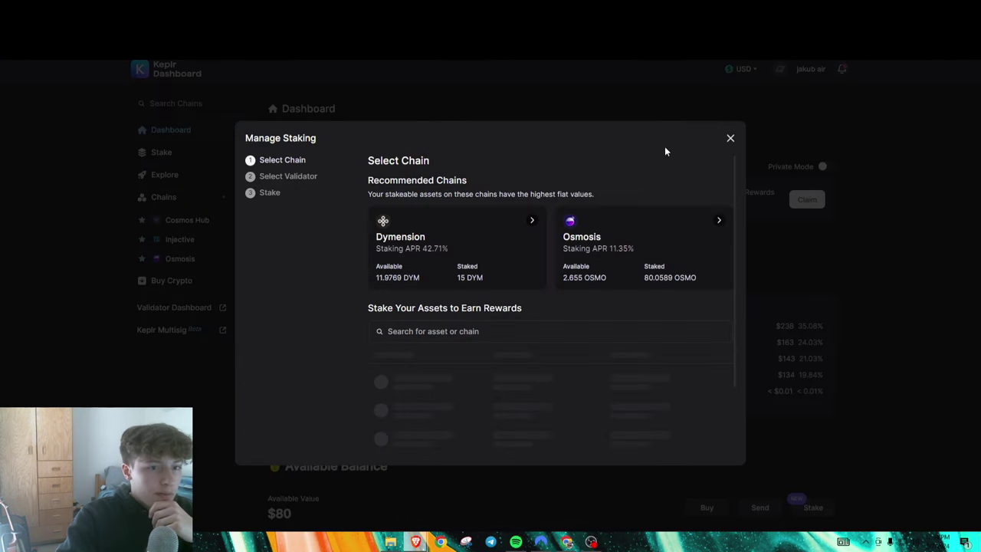
pyautogui.click(729, 138)
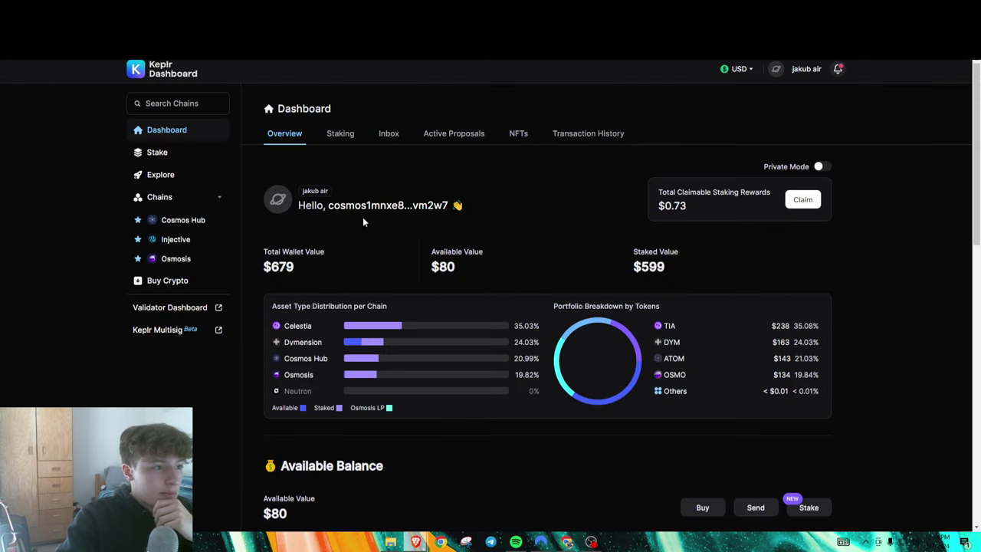
pyautogui.click(215, 200)
pyautogui.click(319, 216)
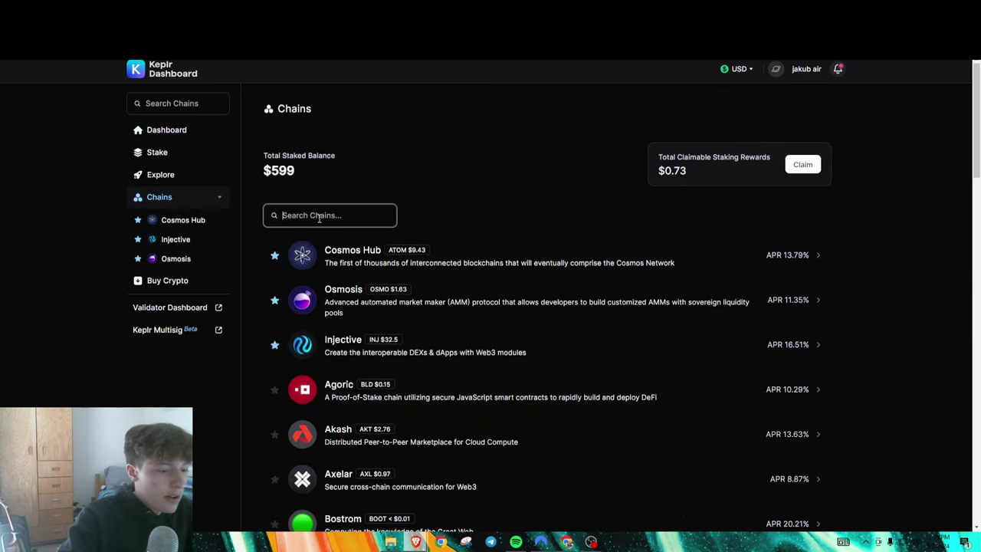
pyautogui.write('dym')
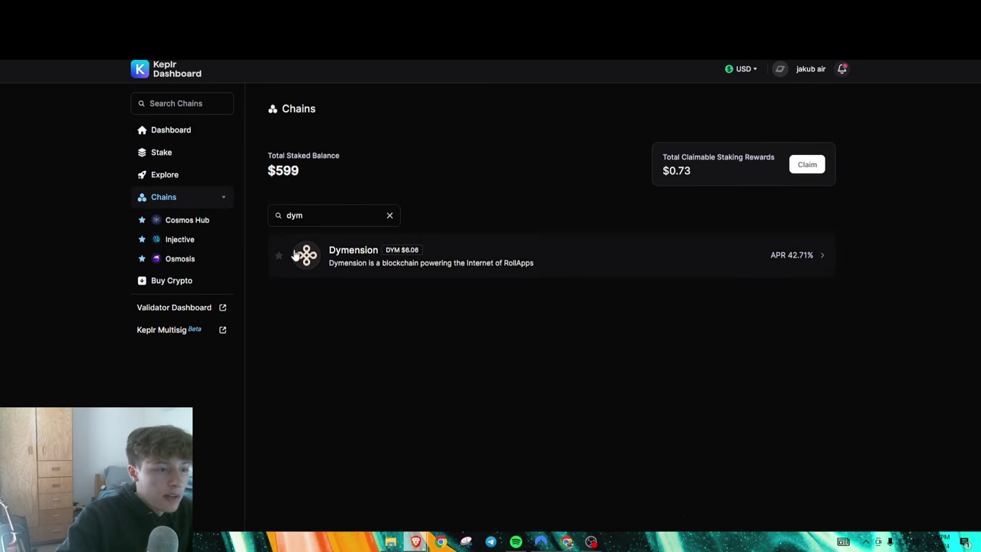
pyautogui.click(295, 254)
pyautogui.scroll(-1, 322, 261)
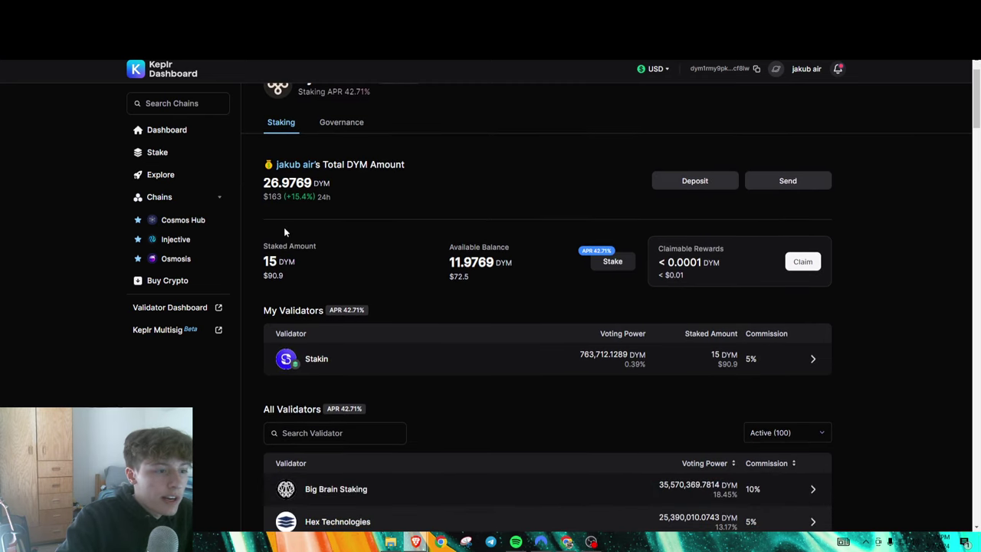
pyautogui.scroll(-2, 306, 261)
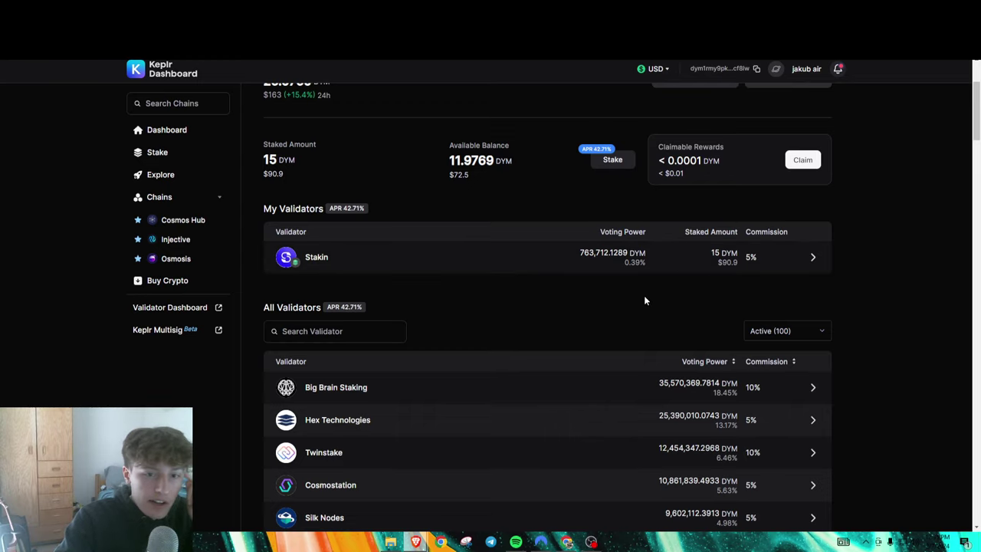
pyautogui.scroll(1, 645, 300)
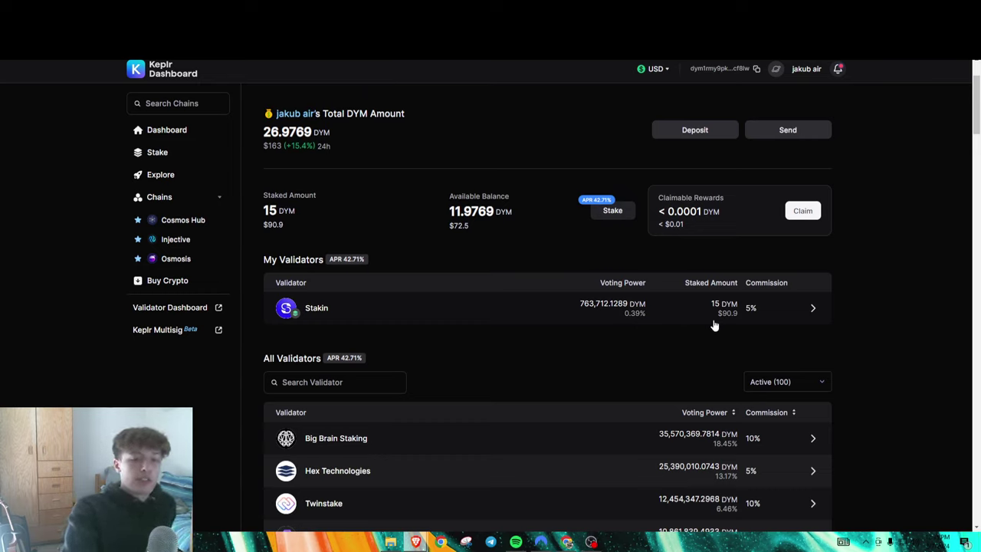
pyautogui.doubleClick(463, 210)
pyautogui.click(463, 210)
pyautogui.doubleClick(463, 210)
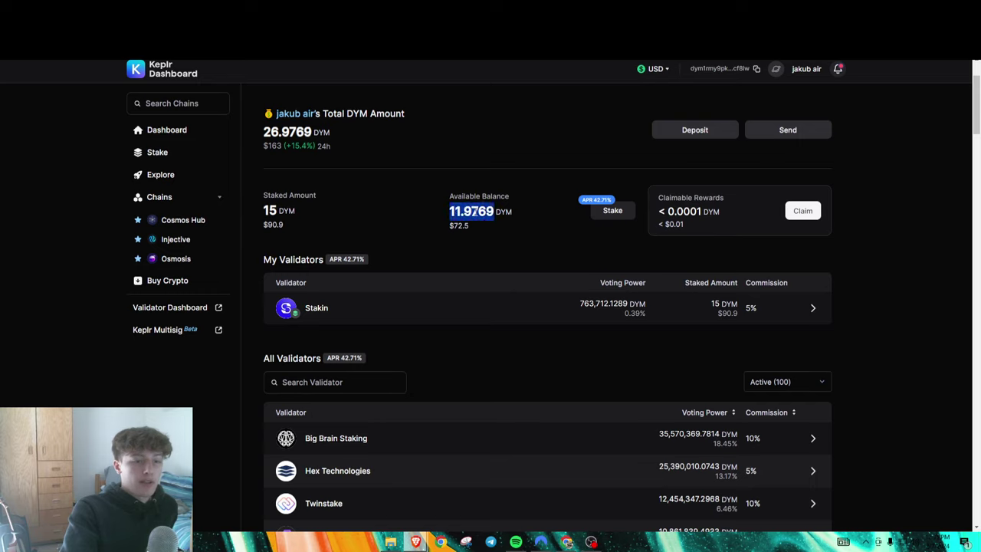
pyautogui.click(463, 210)
pyautogui.doubleClick(455, 210)
pyautogui.click(455, 210)
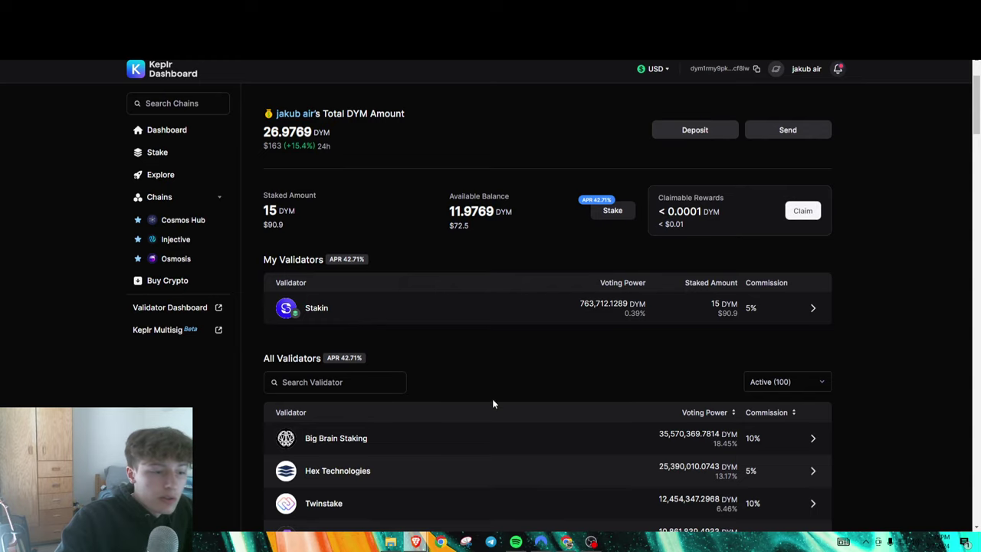
# Search the validators for 'bro_n' and open Bro_n_Bro's details.
pyautogui.click(358, 385)
pyautogui.write('b')
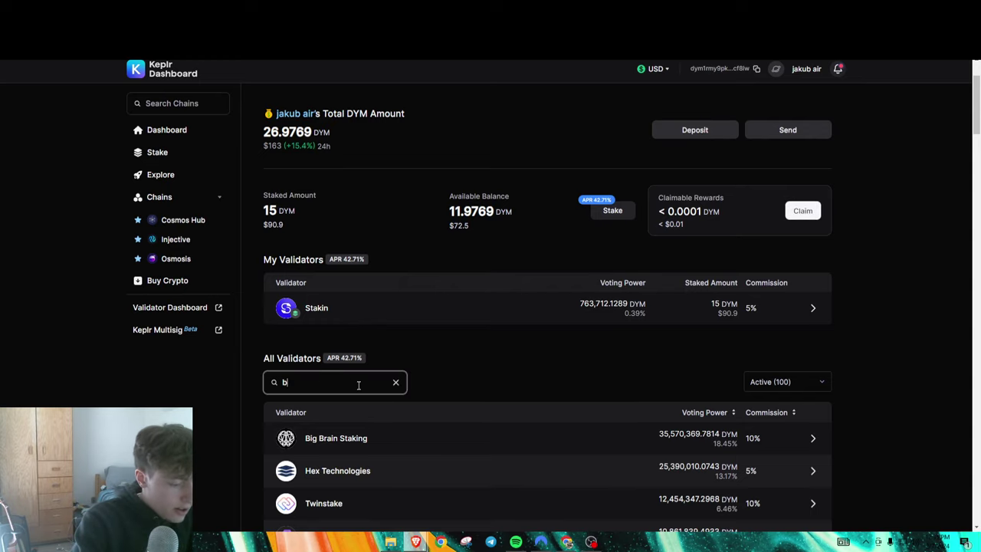
pyautogui.write('ro_n')
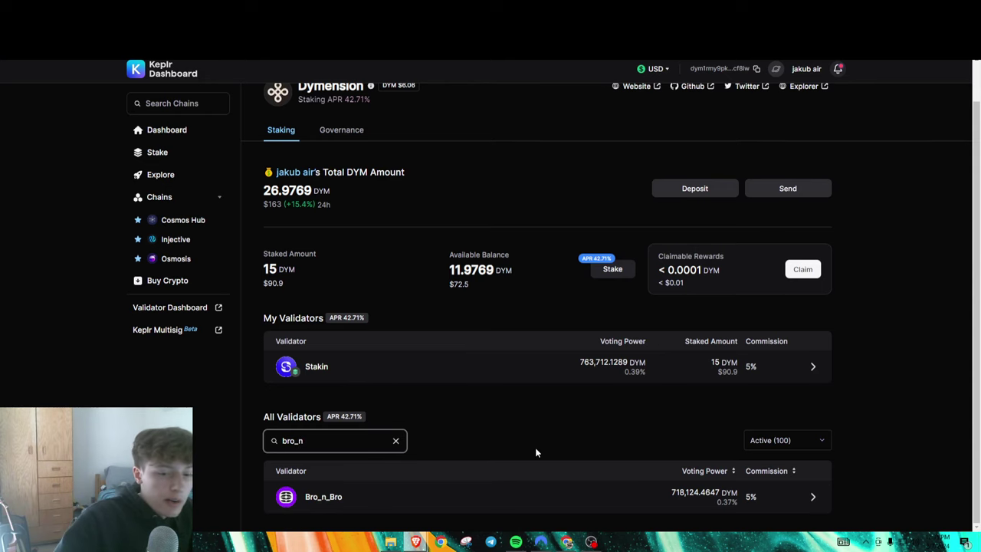
pyautogui.click(582, 498)
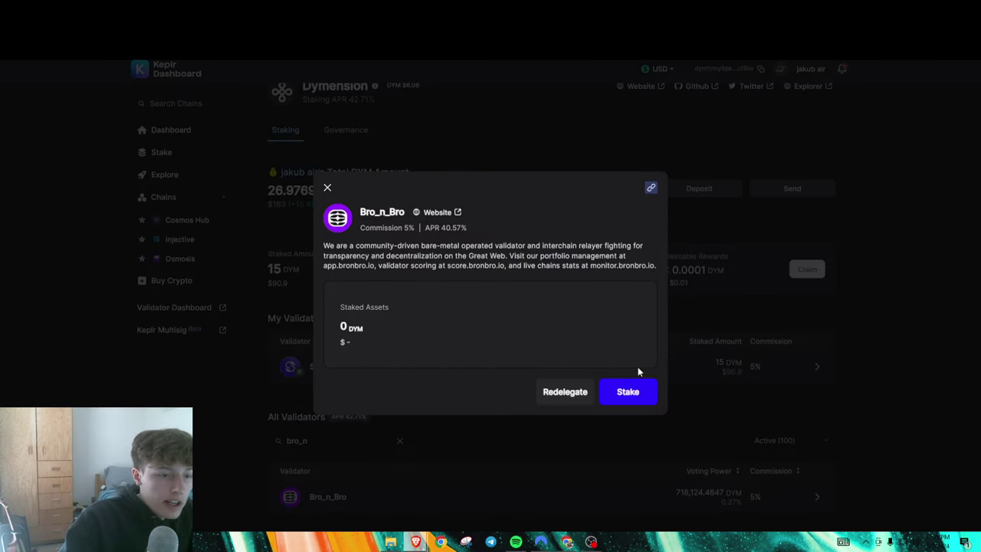
# Stake 11 DYM with Bro_n_Bro and approve the transaction.
pyautogui.click(628, 393)
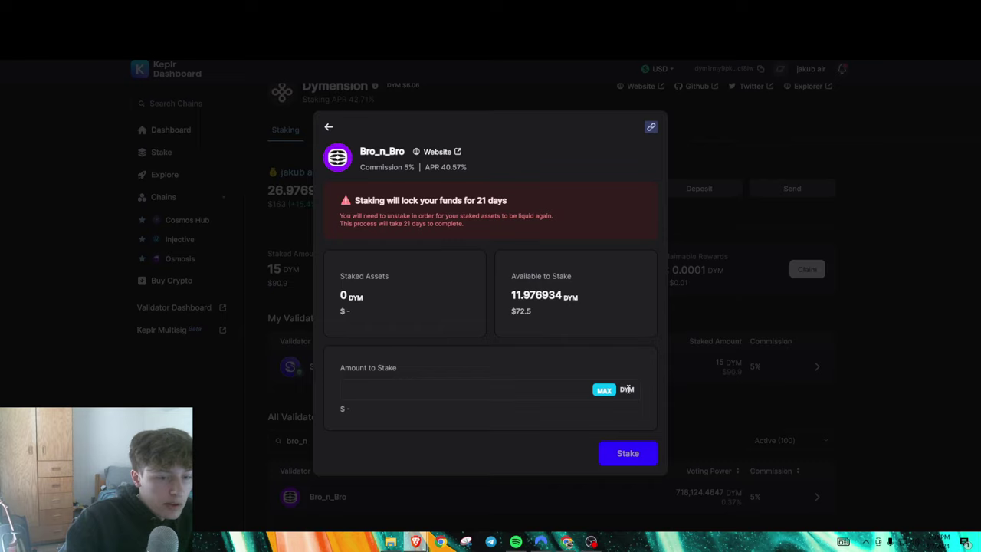
pyautogui.click(374, 391)
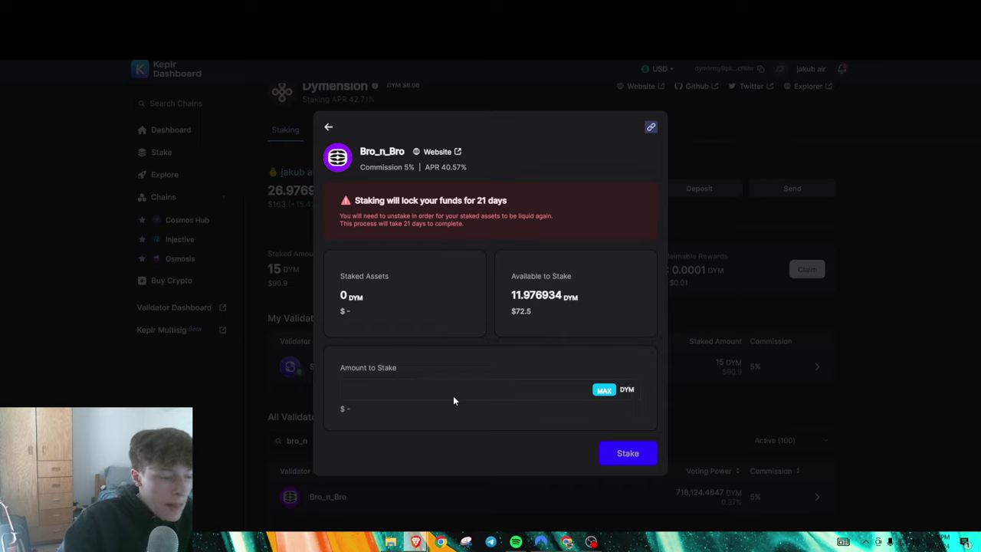
pyautogui.write('11')
pyautogui.click(627, 457)
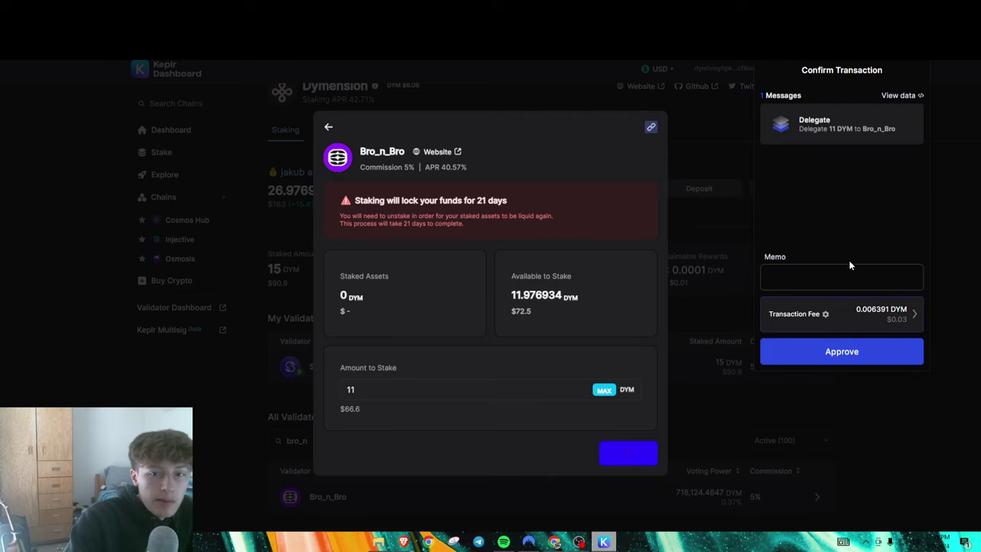
pyautogui.click(858, 360)
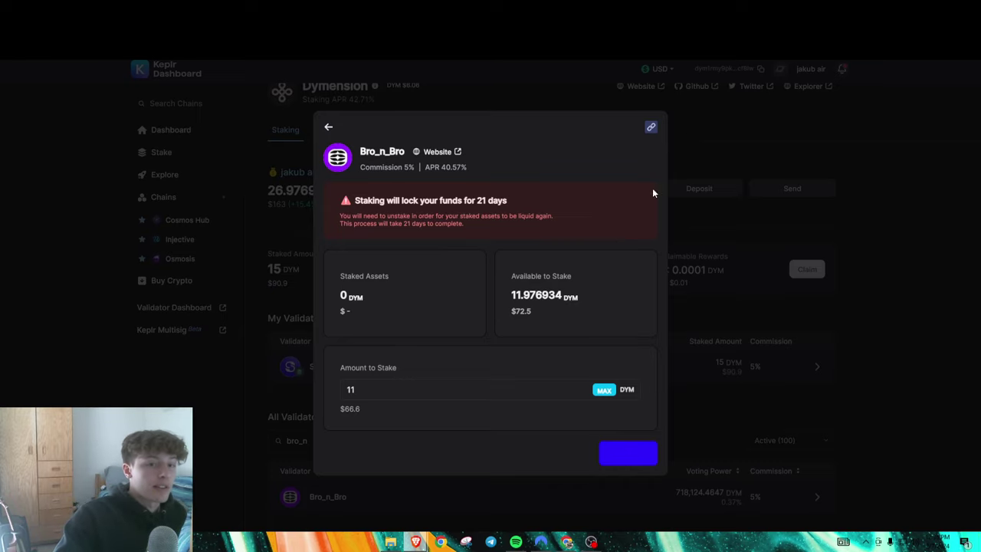
# Close the Bro_n_Bro form and the wallet summary popup, then scroll to the Dymension validator list.
pyautogui.click(713, 131)
pyautogui.scroll(1, 379, 351)
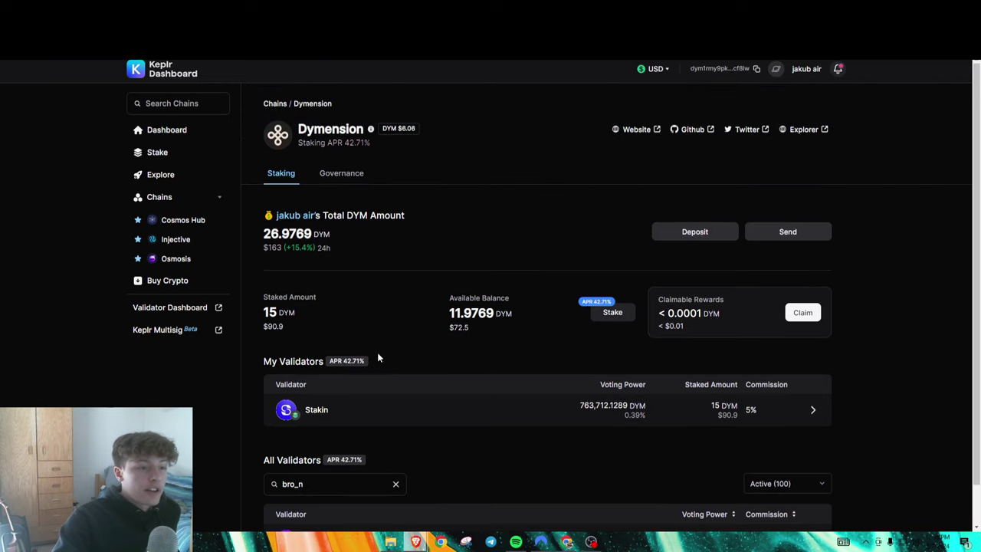
pyautogui.scroll(-1, 321, 304)
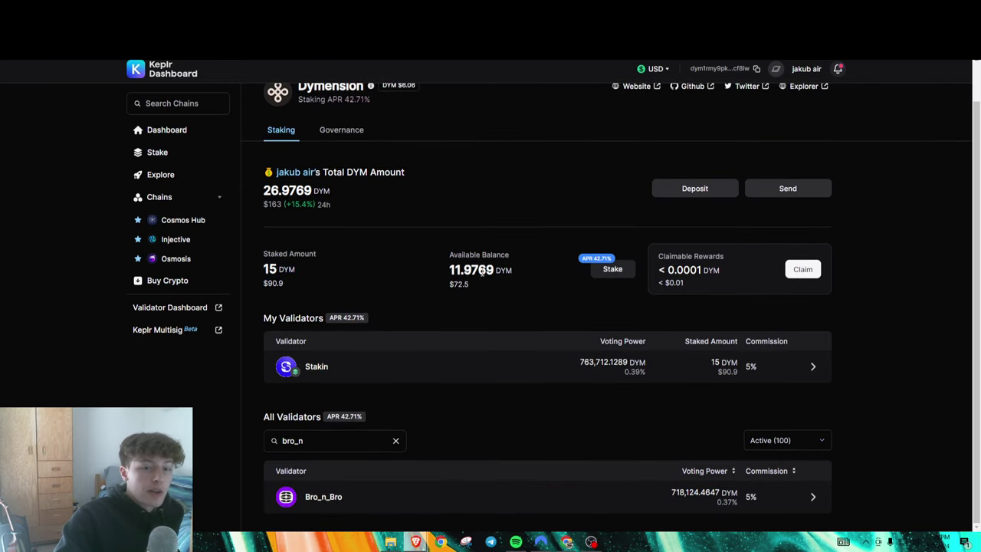
pyautogui.scroll(1, 789, 211)
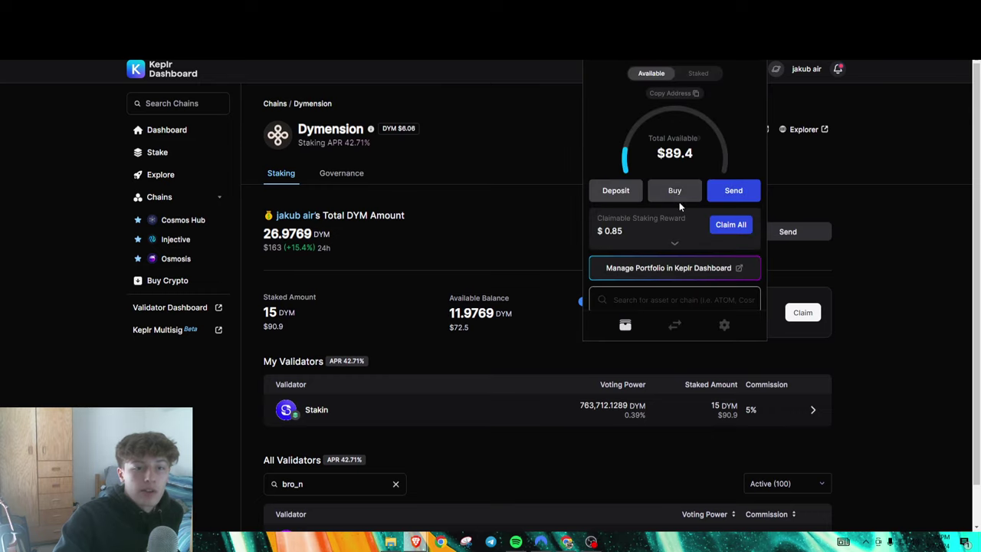
pyautogui.scroll(-1, 665, 201)
pyautogui.click(920, 179)
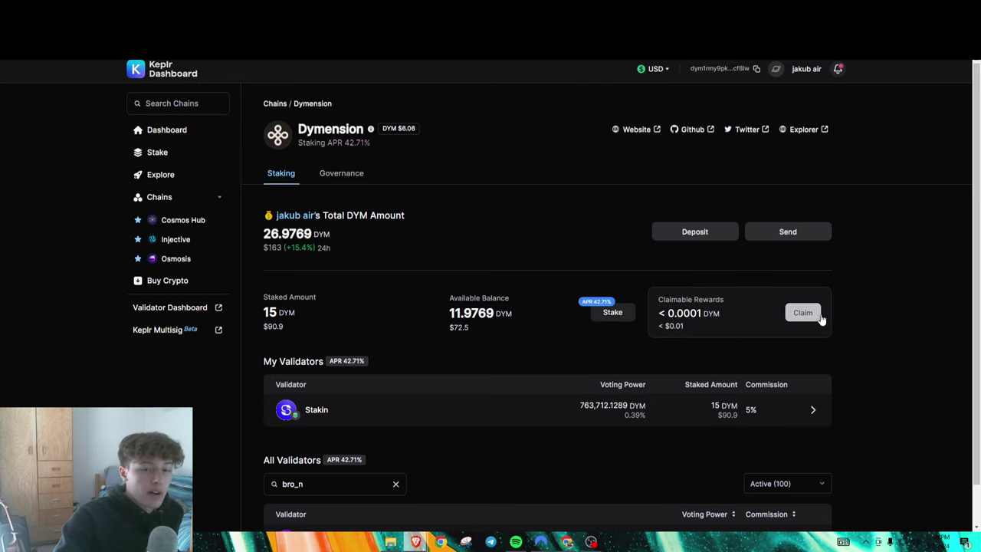
pyautogui.scroll(-1, 862, 281)
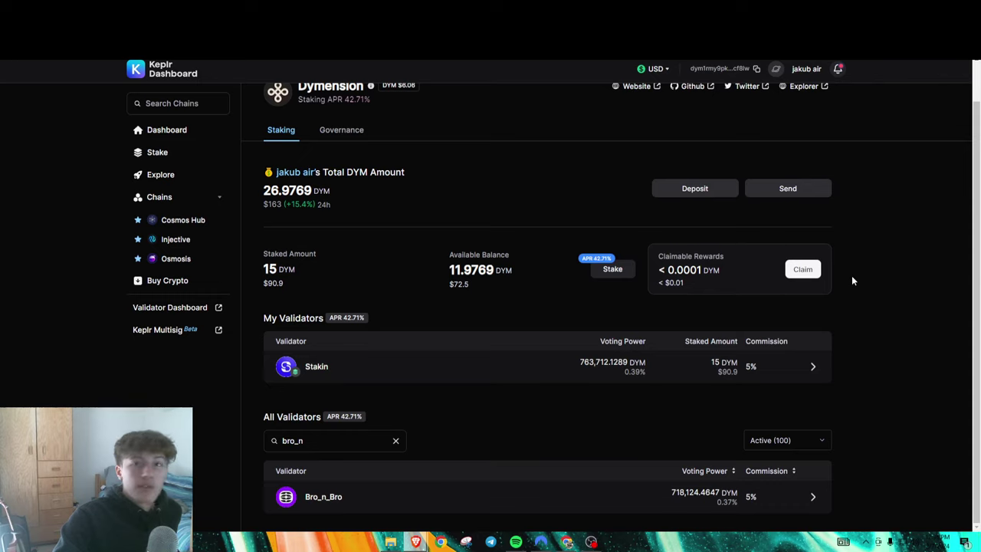